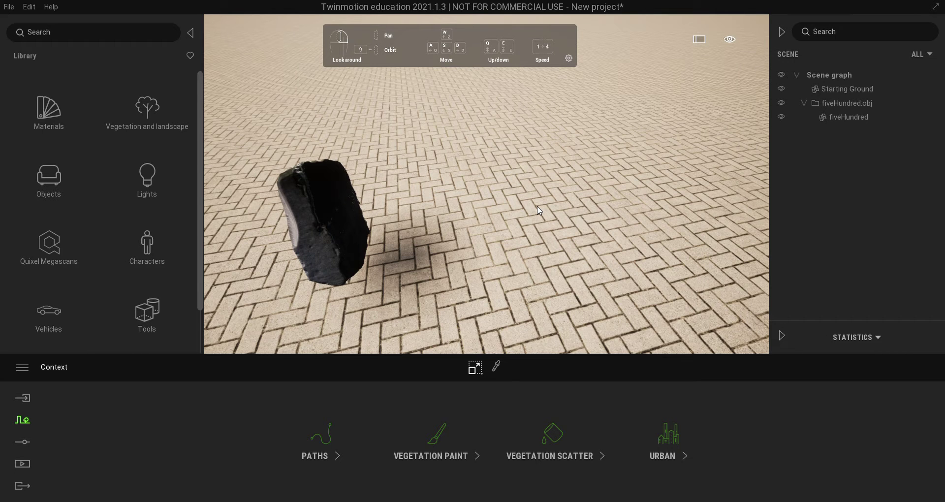
- Place a Plane 1m primitive on the paved ground beside the dark rock
right_drag(303, 176, 342, 172)
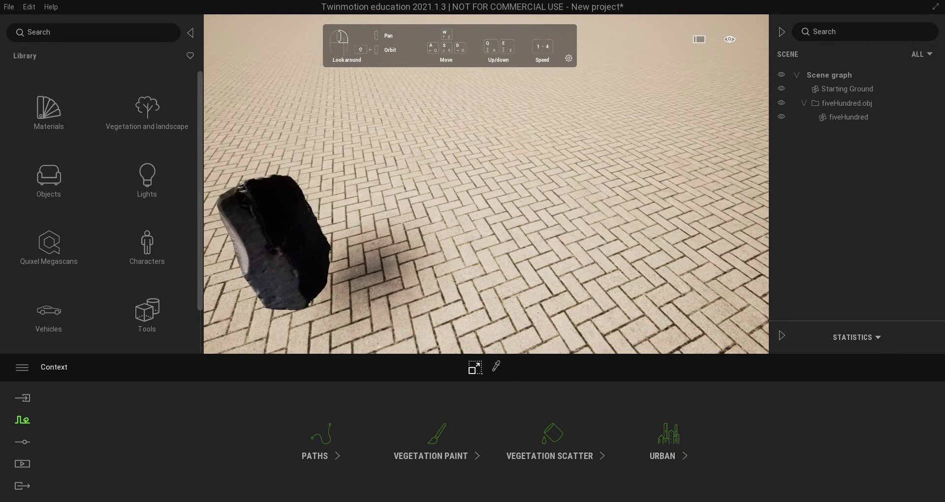
click(65, 178)
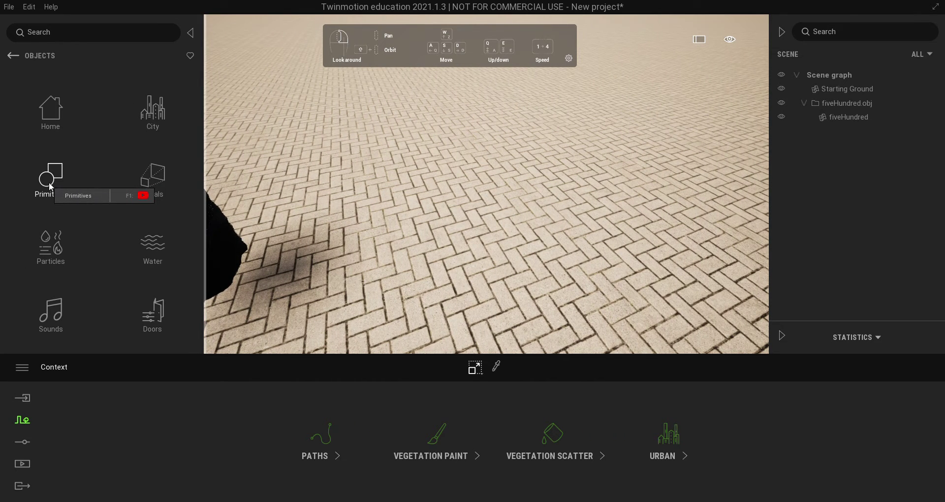
click(51, 186)
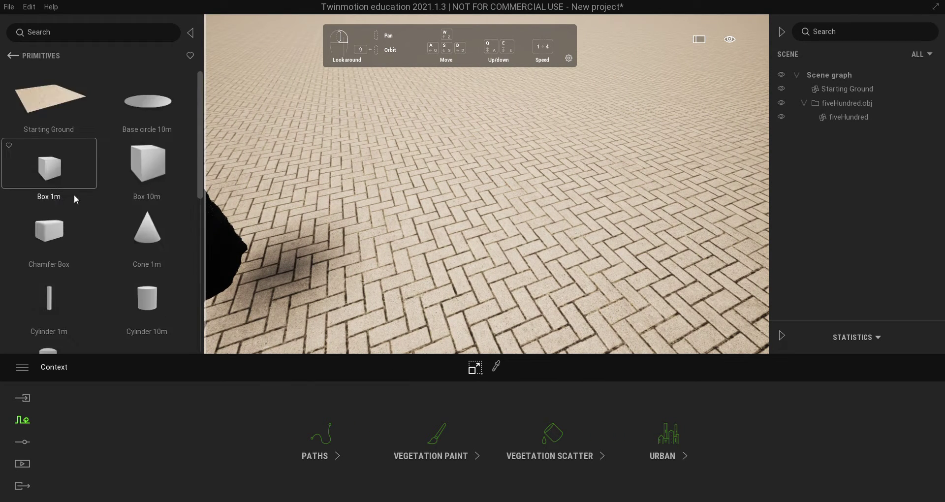
scroll(149, 290, down, 3)
drag(143, 318, 466, 247)
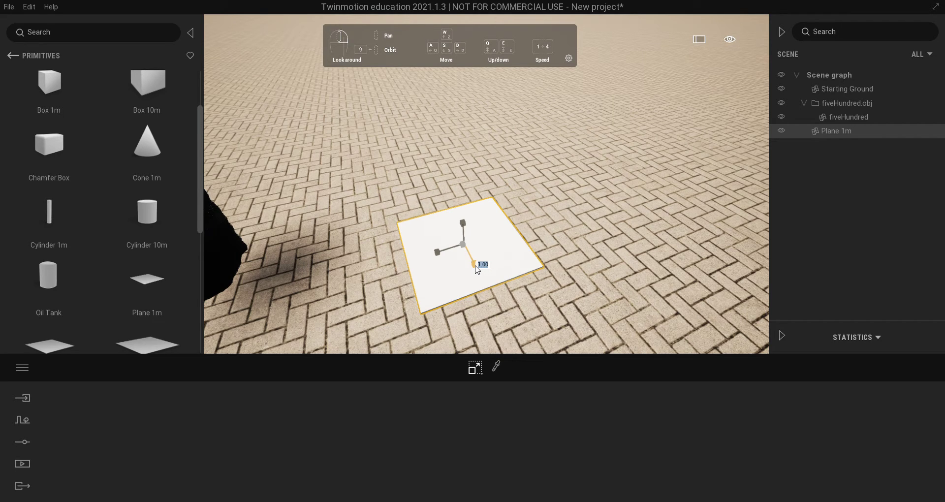
- Stretch the plane along one horizontal axis and rotate it upright like a board
right_drag(438, 222, 457, 240)
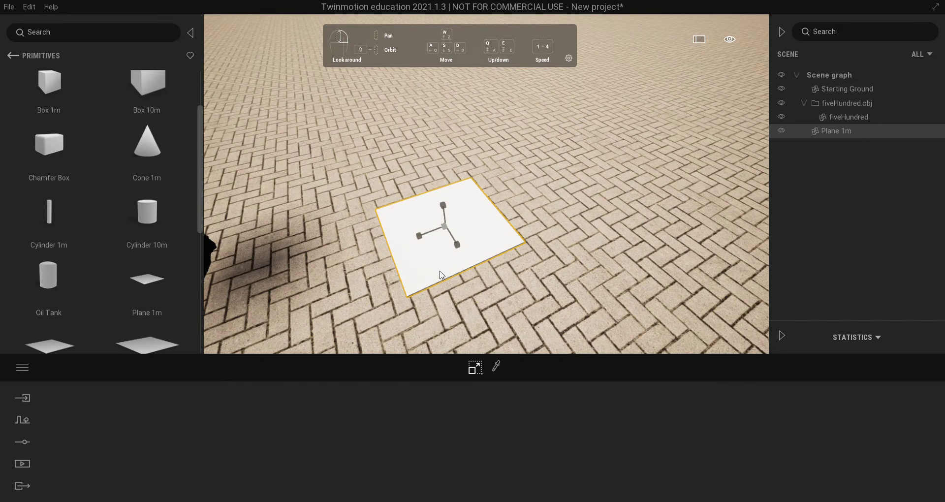
drag(457, 244, 474, 276)
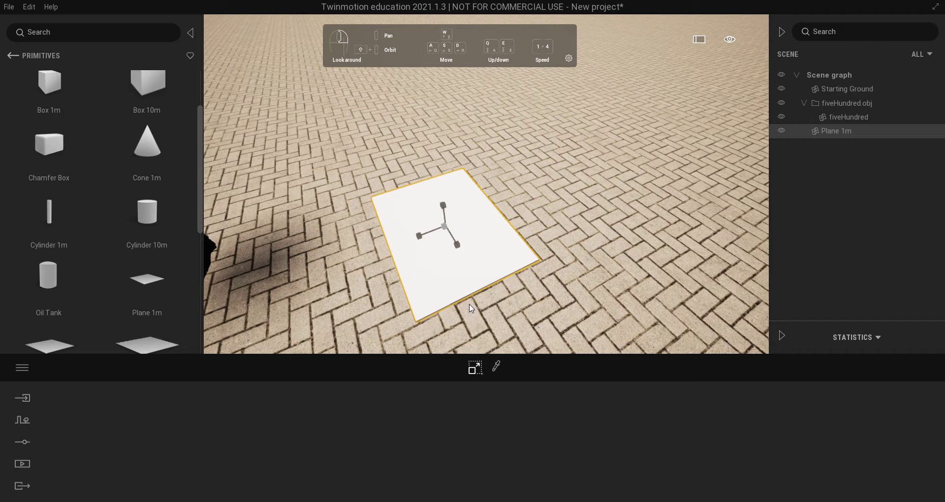
click(481, 371)
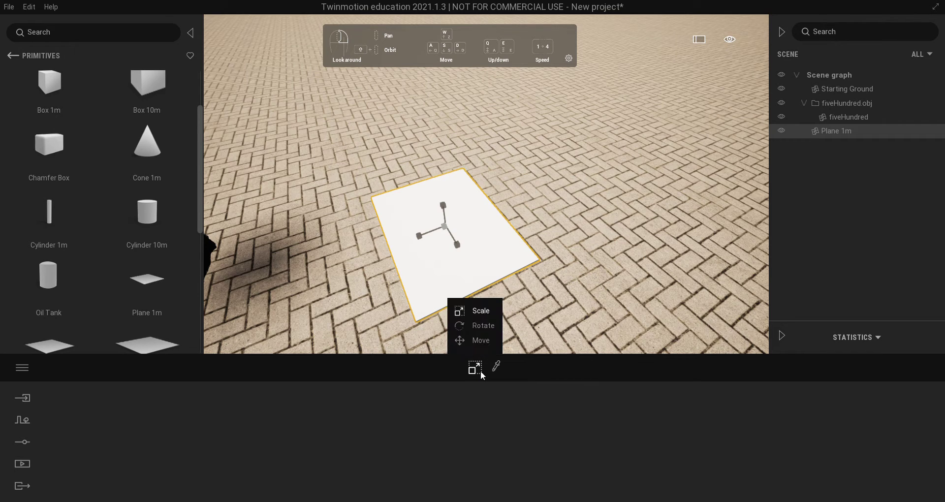
click(477, 326)
drag(454, 232, 532, 227)
drag(437, 202, 453, 194)
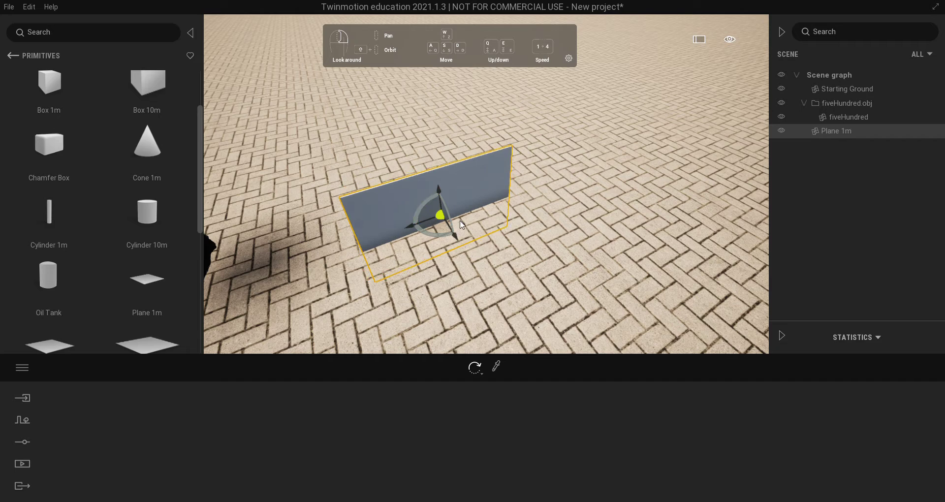
- Move the upright plane vertically until its lower half is out of the paving
click(477, 368)
click(476, 347)
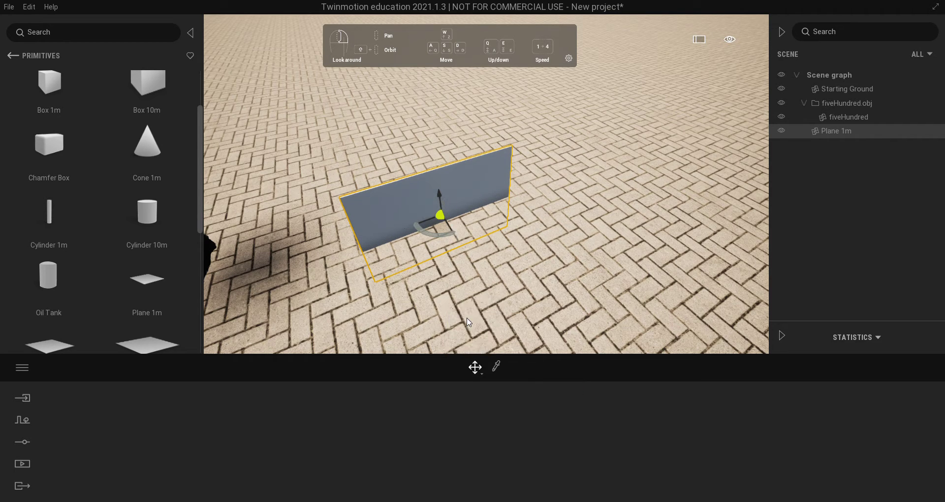
drag(441, 197, 414, 100)
- Examine the raised plane from a low front view, checking its position above the paving
right_drag(400, 167, 367, 108)
key(e)
key(e)
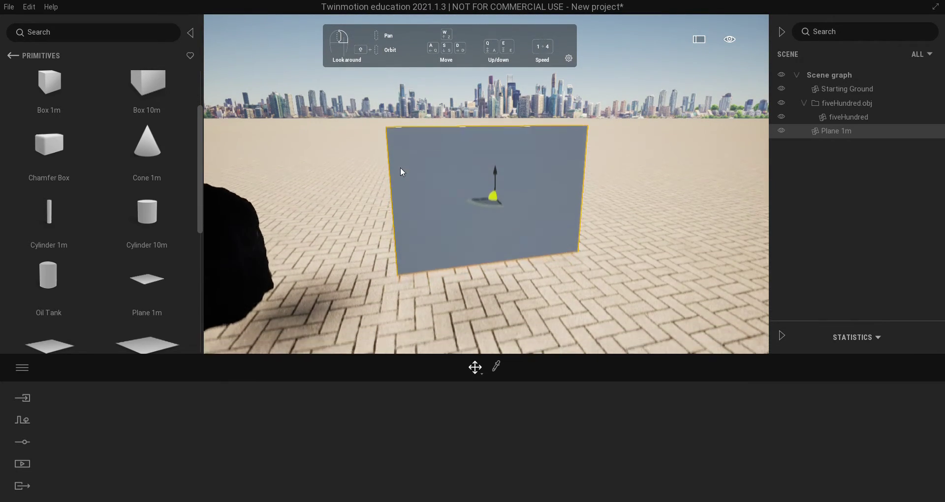
key(w)
key(q)
key(e)
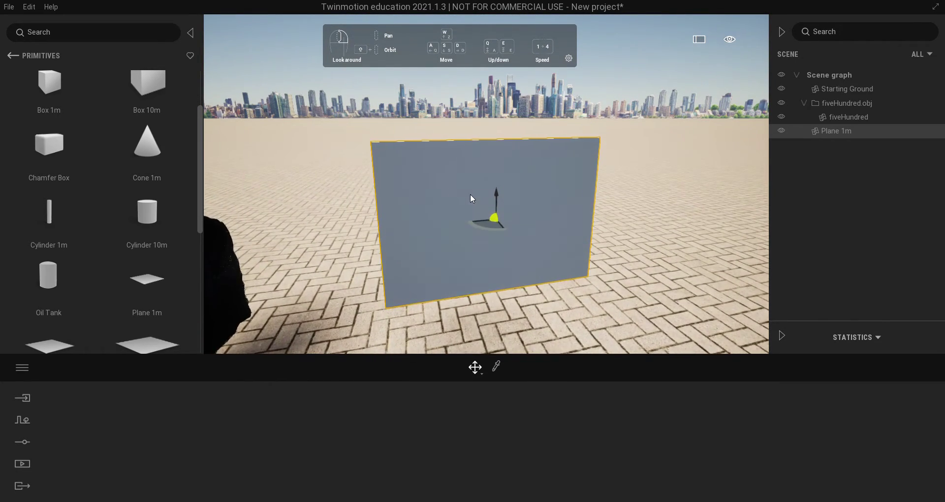
key(q)
key(d)
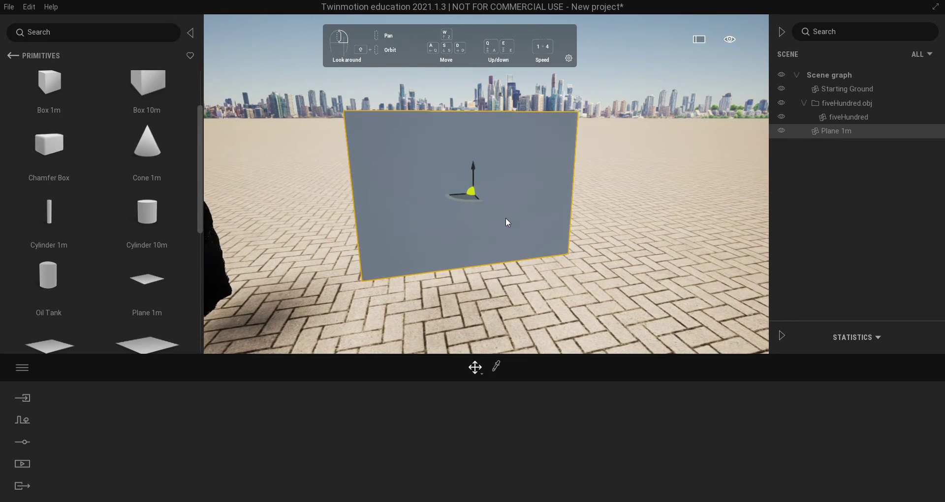
key(q)
key(e)
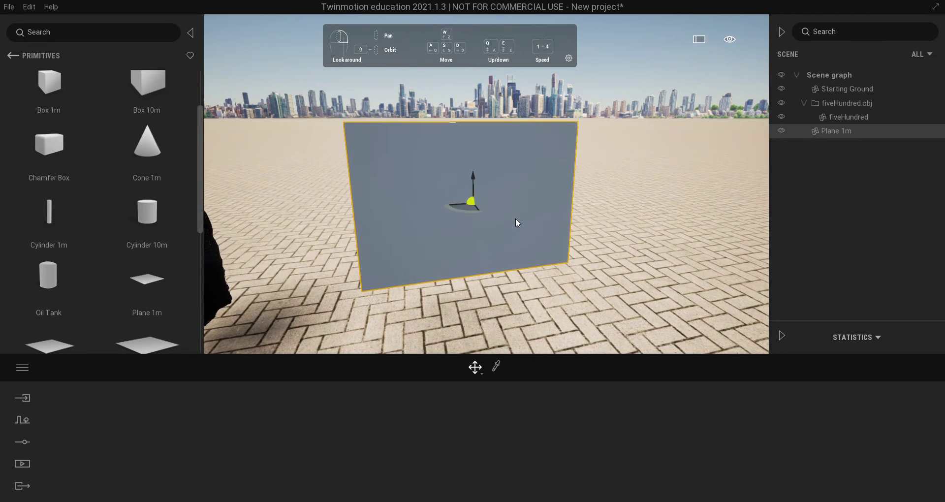
key(e)
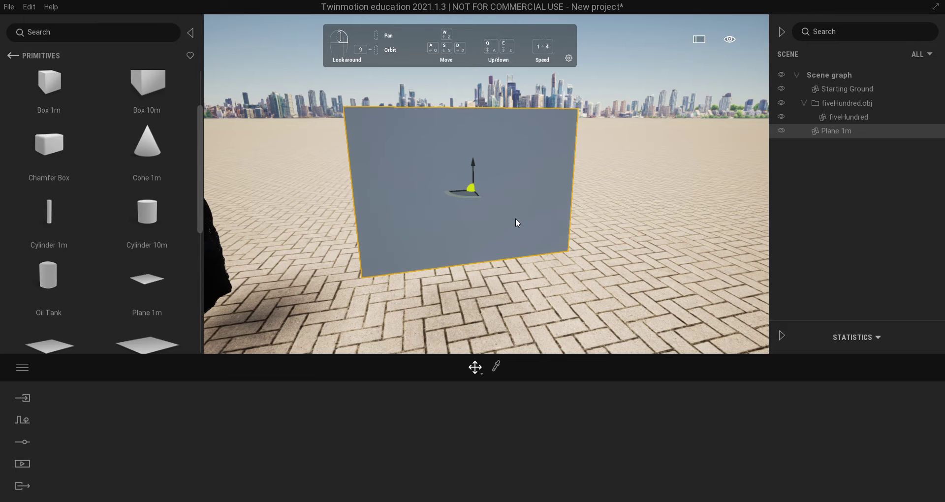
- Apply the Beige marble 02 A material from Marble and granite to the upright plane
click(11, 57)
click(11, 57)
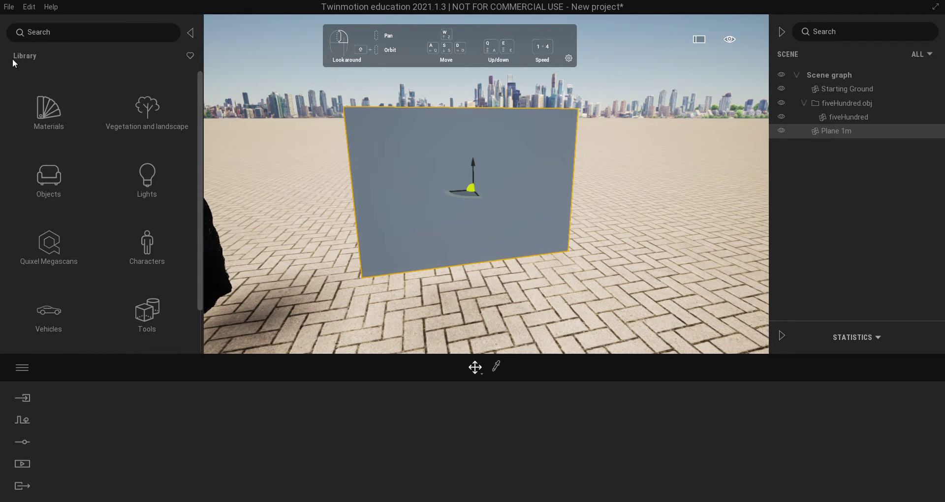
click(52, 116)
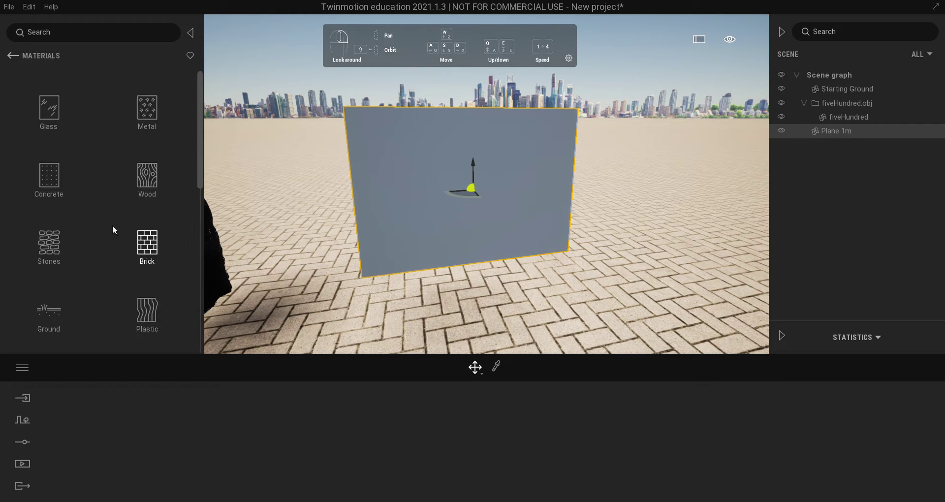
scroll(112, 225, down, 2)
scroll(112, 224, down, 3)
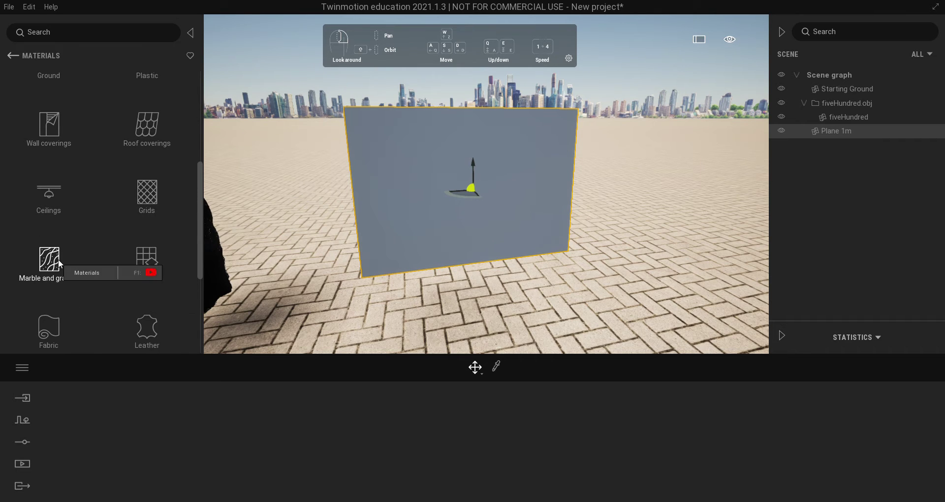
click(58, 262)
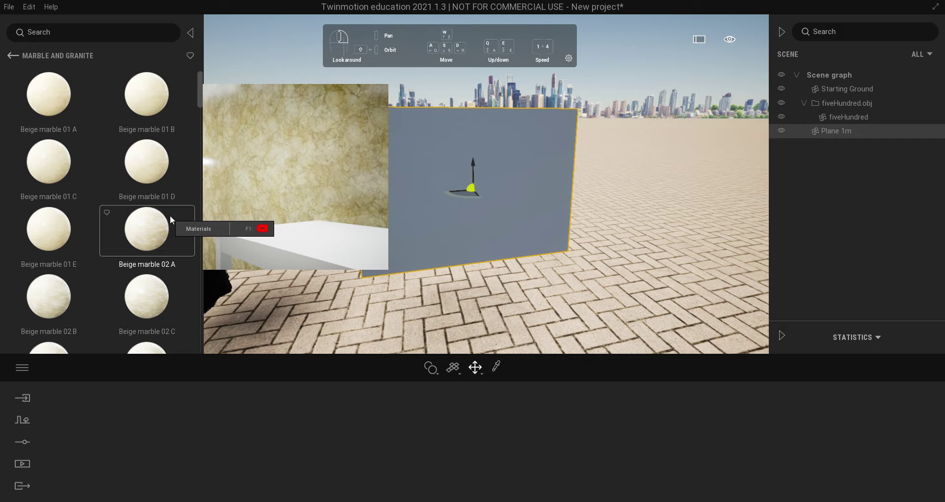
scroll(170, 193, down, 1)
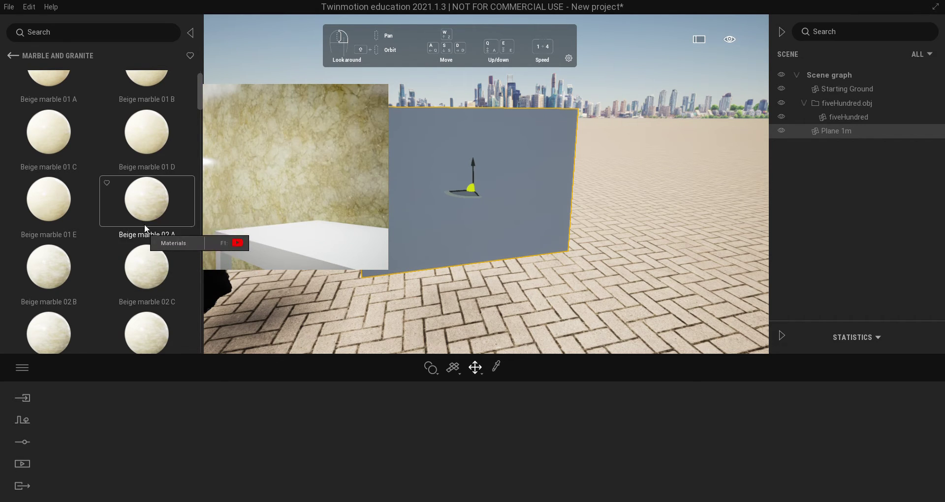
drag(142, 208, 393, 194)
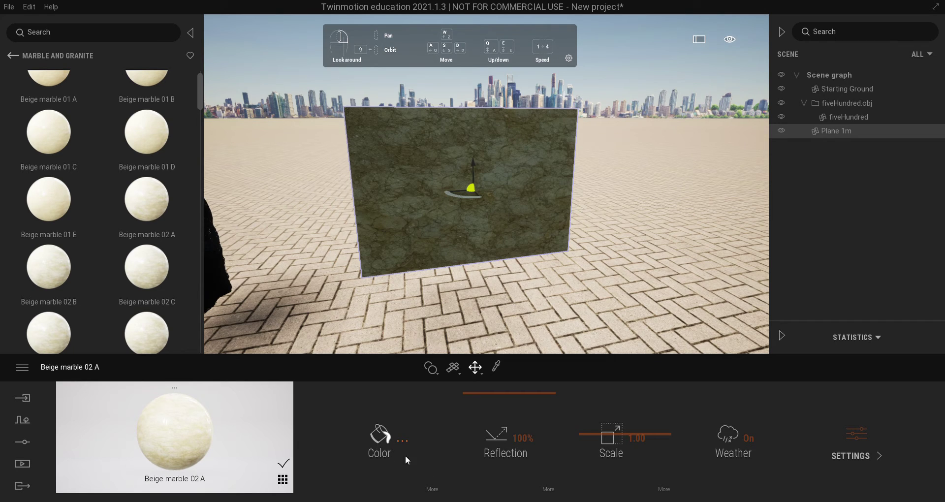
- Replace the marble material's colour texture with the PNG image of the hexagon poster
click(431, 490)
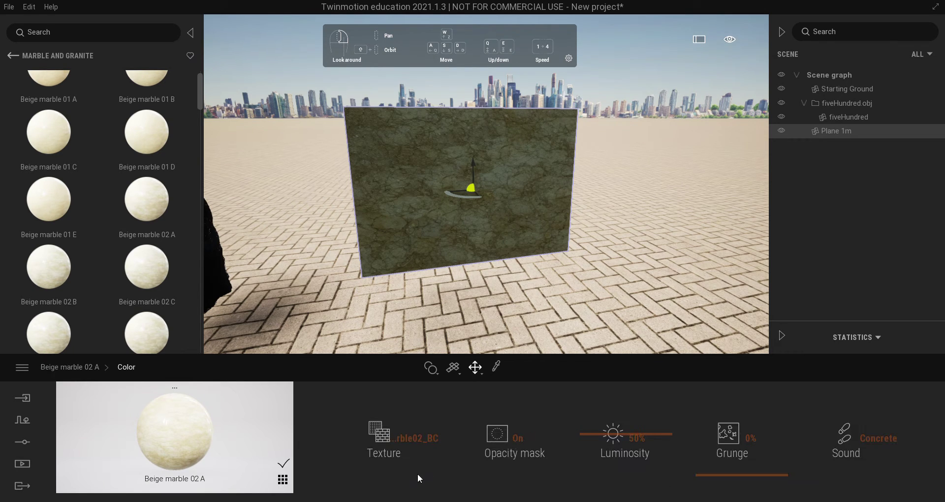
click(390, 439)
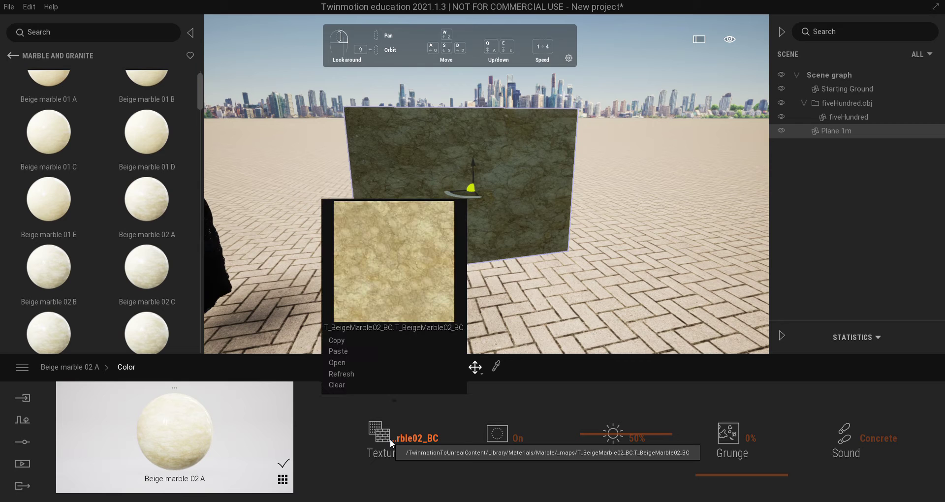
click(339, 365)
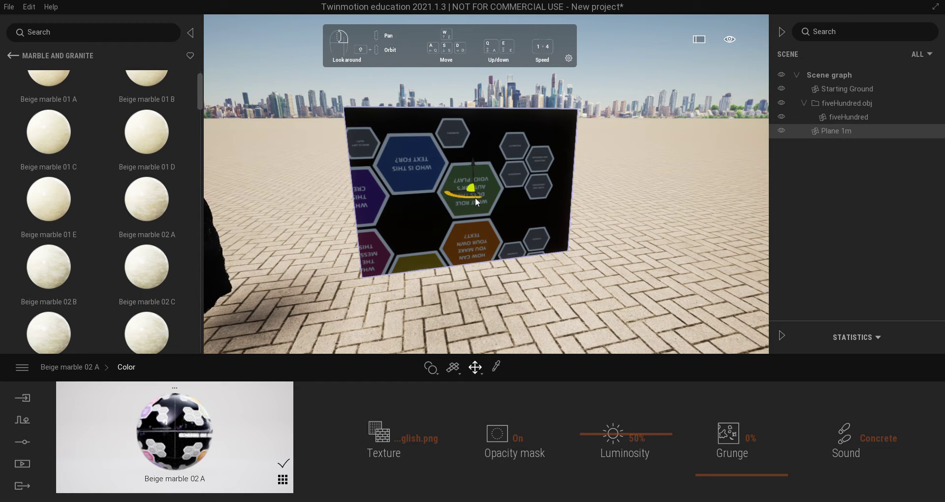
- Rotate the plane half a turn about its facing axis so the poster text reads upright
click(479, 372)
click(472, 326)
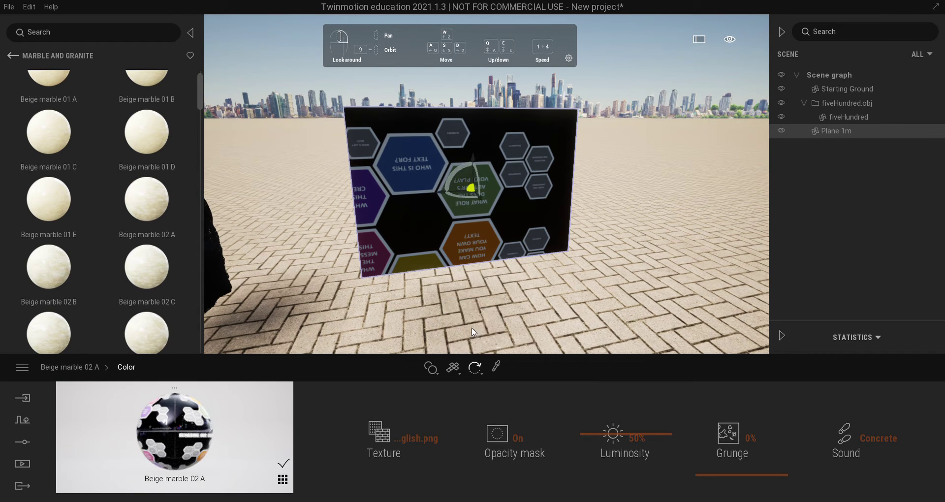
drag(471, 186, 485, 304)
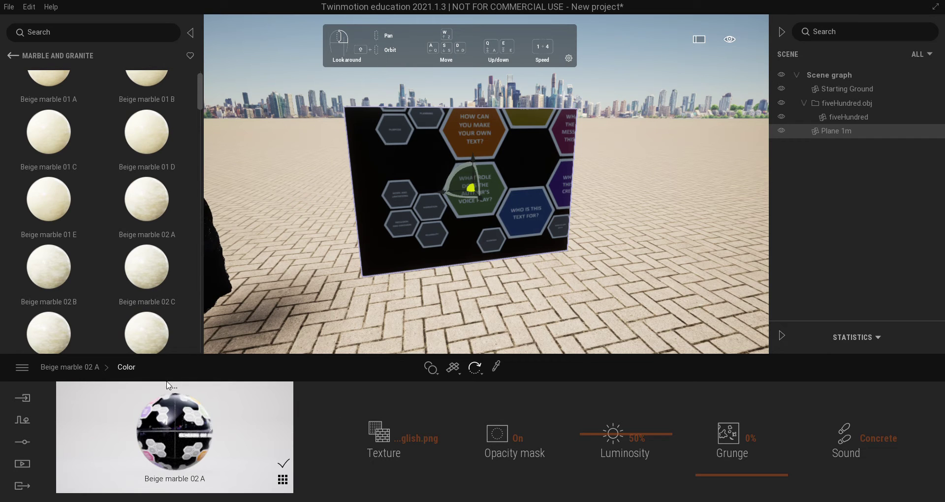
- Set the poster material's scale to 0.67 so the whole image fits on the plane
click(85, 369)
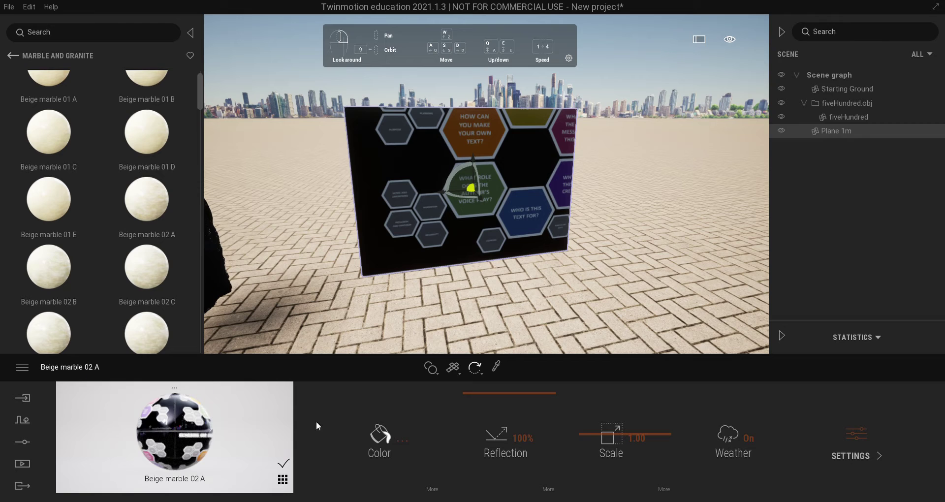
drag(589, 433, 598, 456)
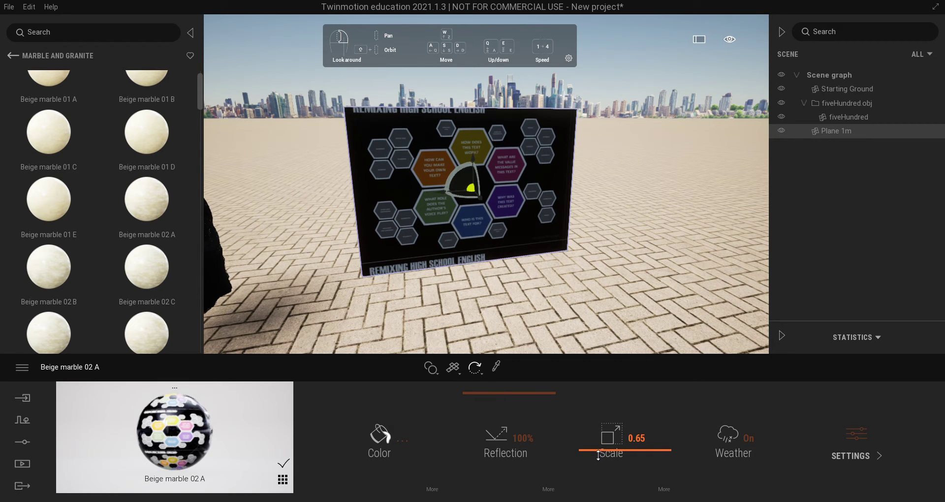
click(647, 442)
text(0.64)
key(Return)
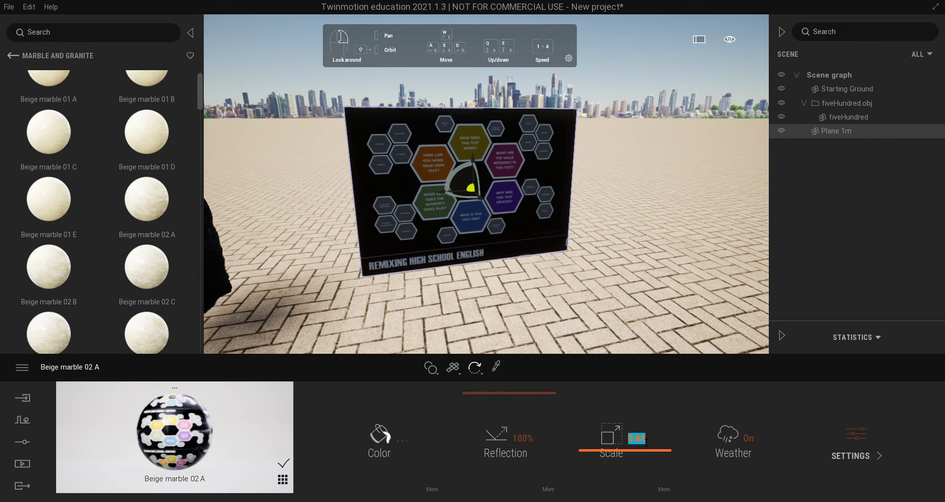
text(0.67)
key(Return)
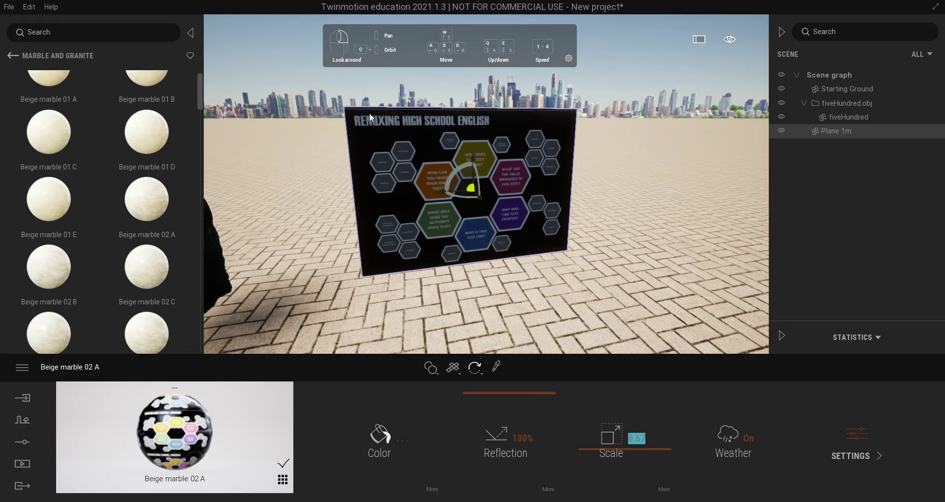
text(0)
key(Return)
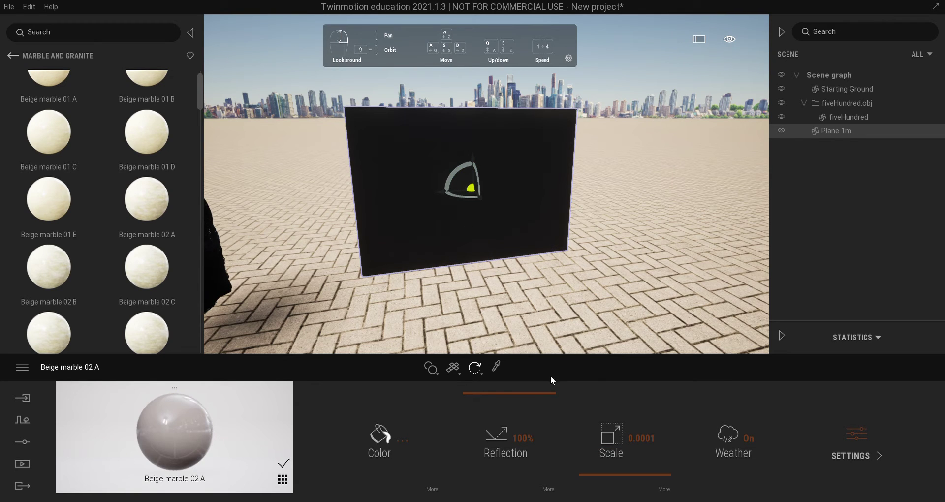
drag(661, 444, 597, 439)
text(.67)
key(Return)
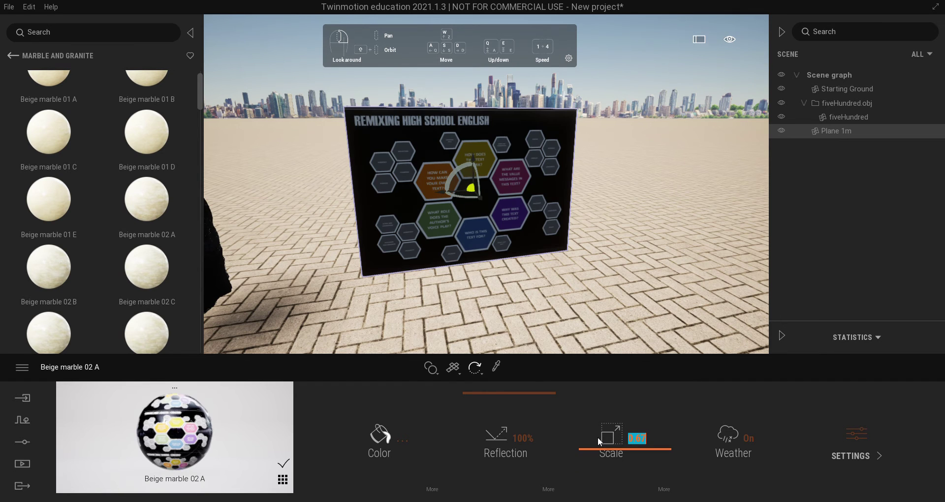
- Shift the poster texture vertically on the plane by setting the material's Move Y offset to 0.005
click(361, 286)
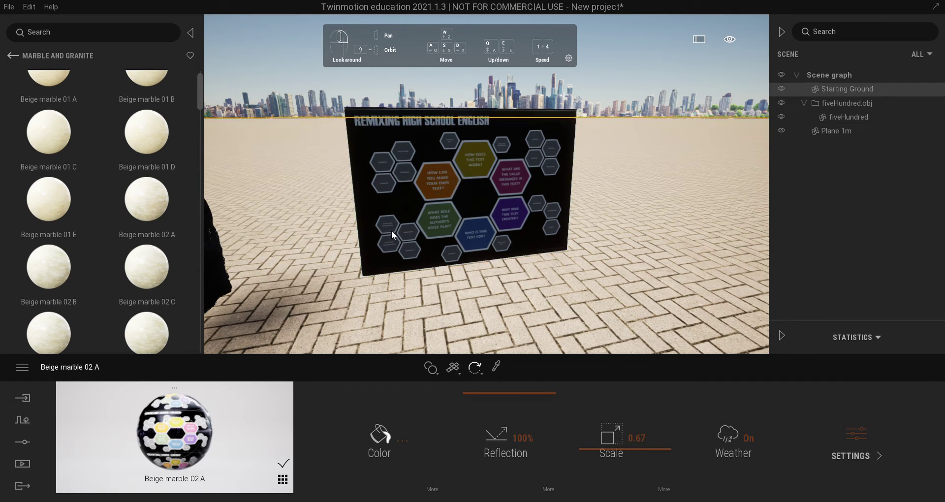
scroll(394, 235, down, 3)
scroll(392, 230, up, 5)
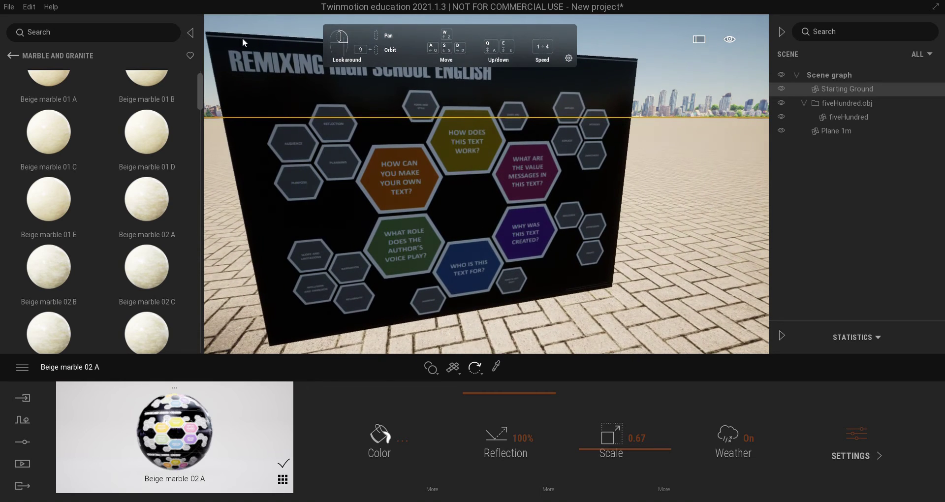
right_drag(436, 211, 472, 234)
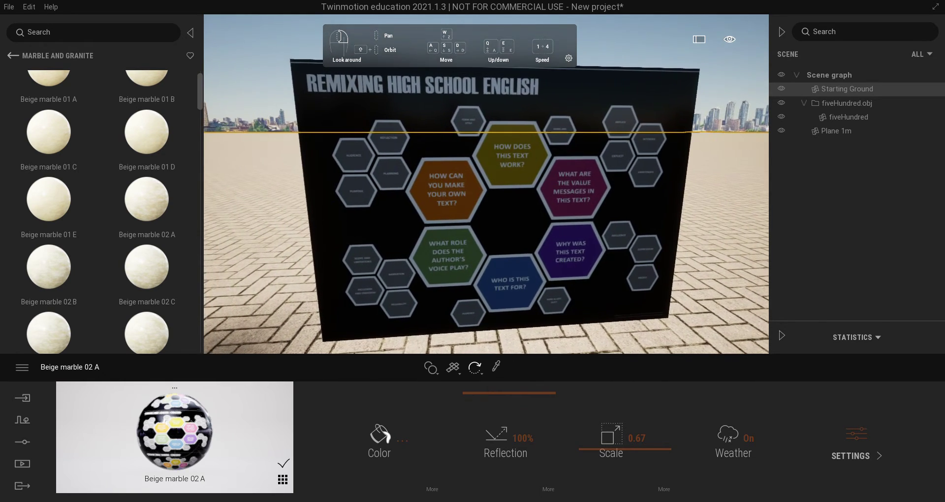
click(665, 489)
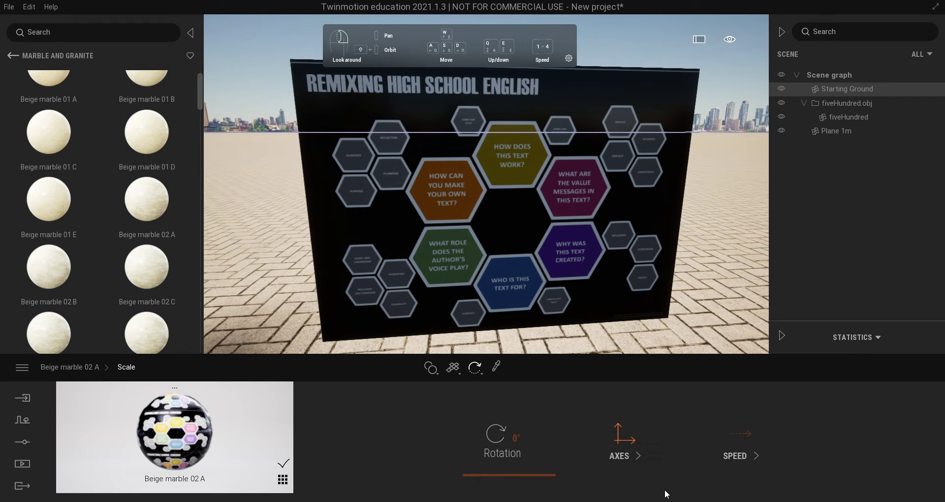
click(621, 456)
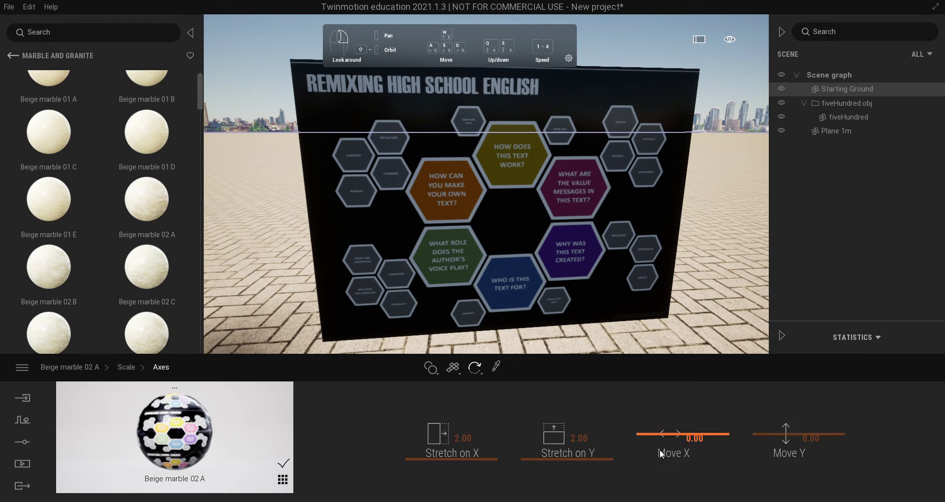
click(777, 433)
drag(778, 433, 780, 440)
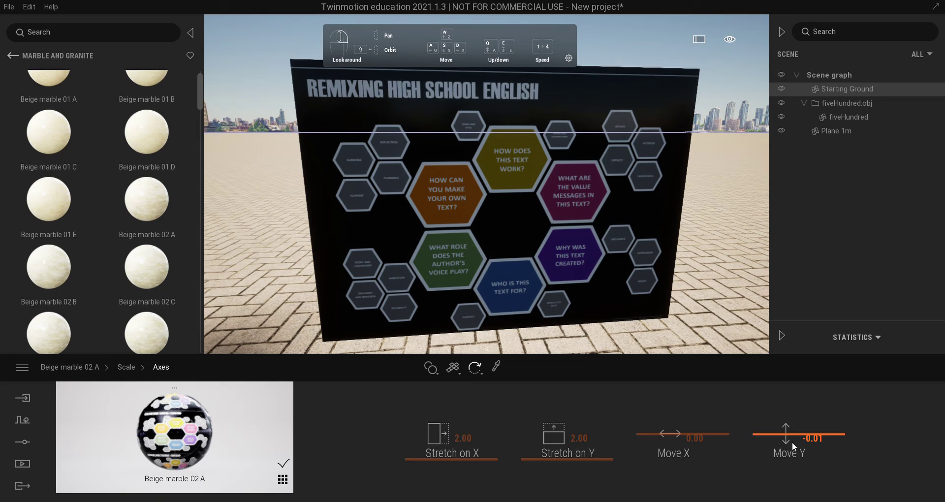
click(816, 445)
text(.01)
key(Return)
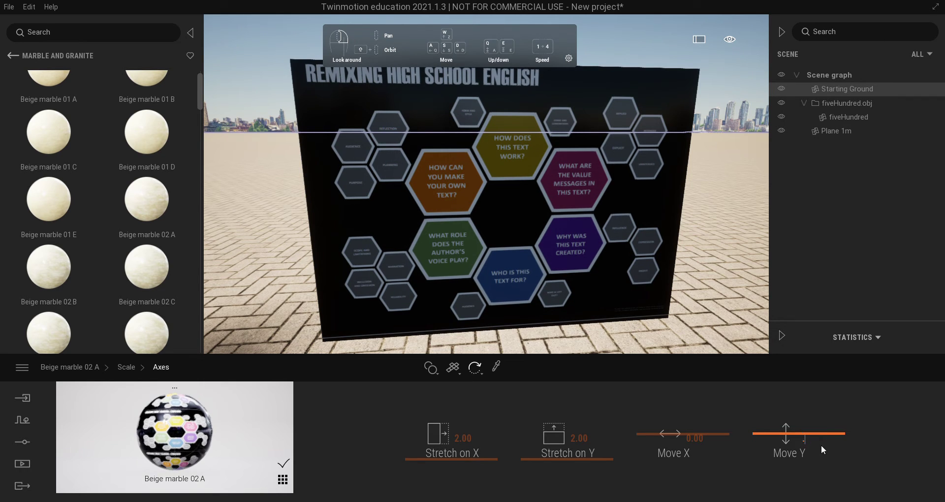
key(Return)
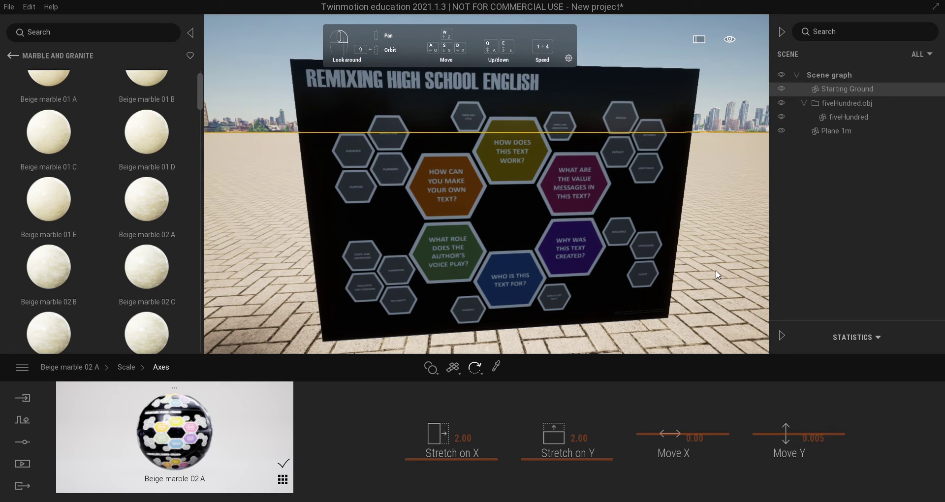
- Add the plane's adjusted poster material to the user library and open that library
click(671, 84)
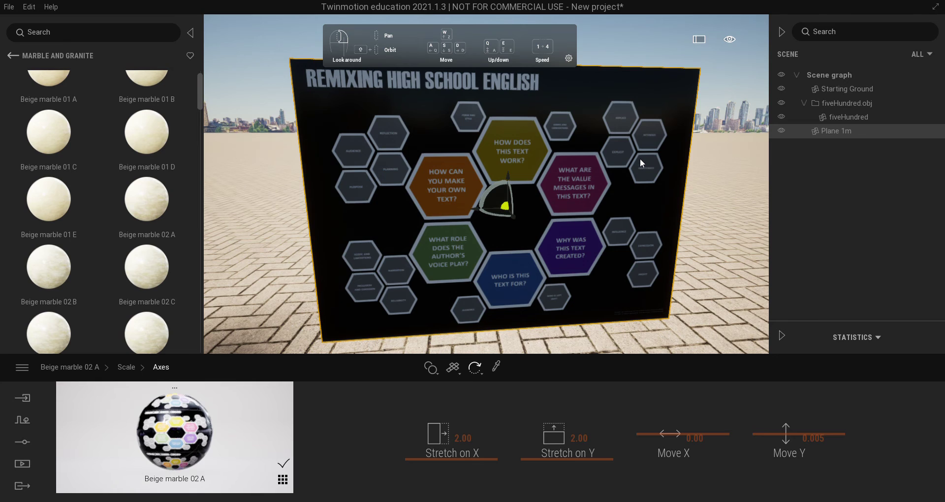
mouse_move(637, 160)
right_down()
mouse_move(492, 153)
mouse_move(638, 156)
right_up()
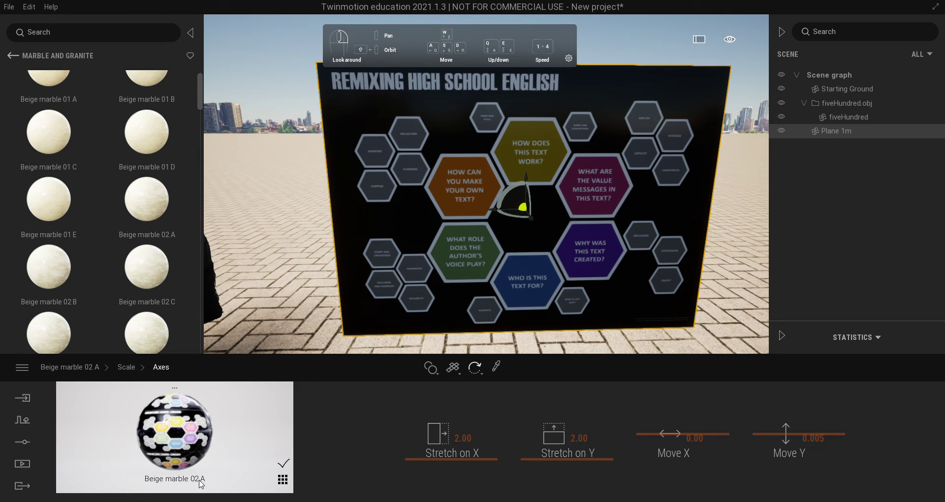
click(176, 390)
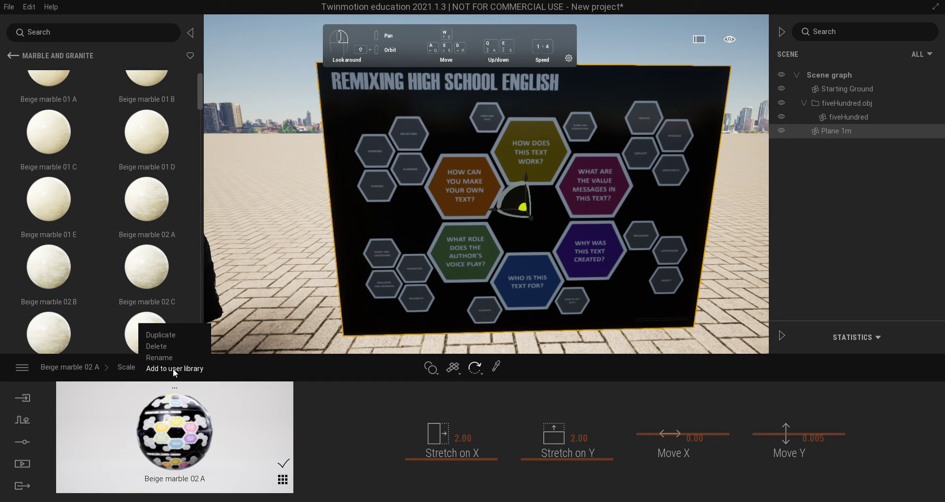
click(173, 368)
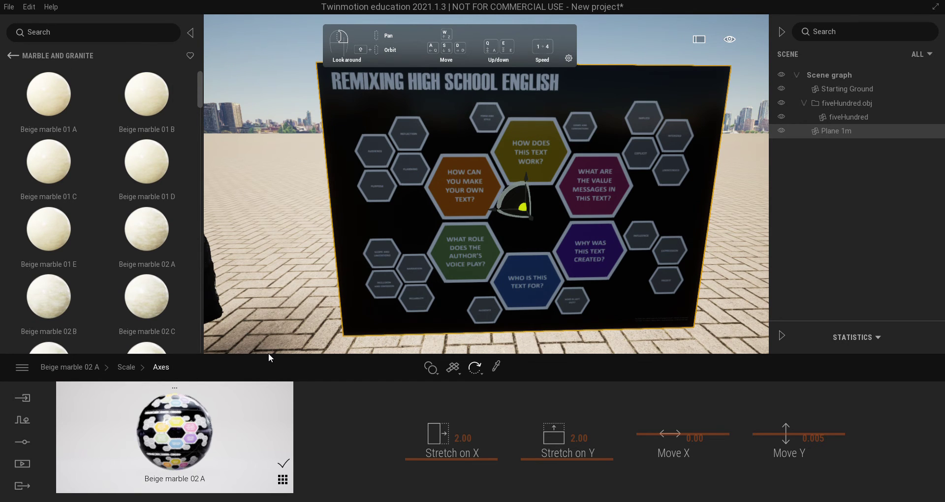
click(12, 56)
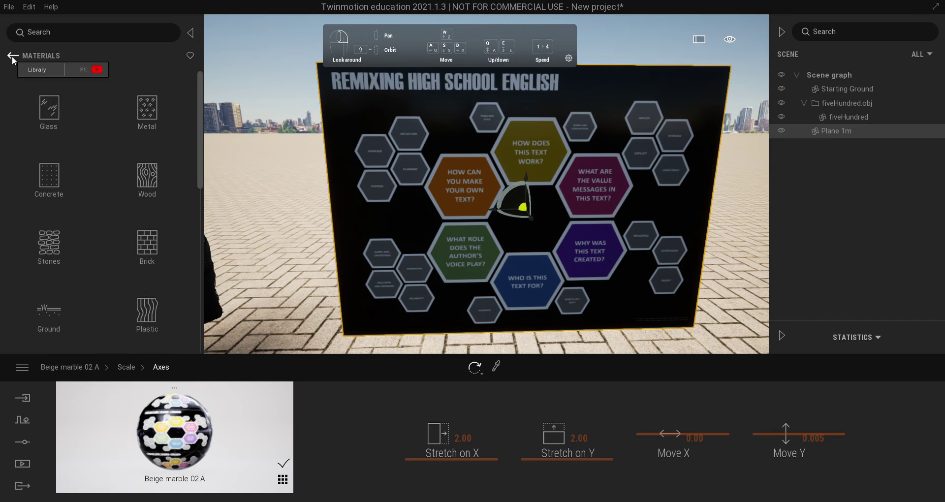
click(12, 56)
scroll(122, 252, down, 3)
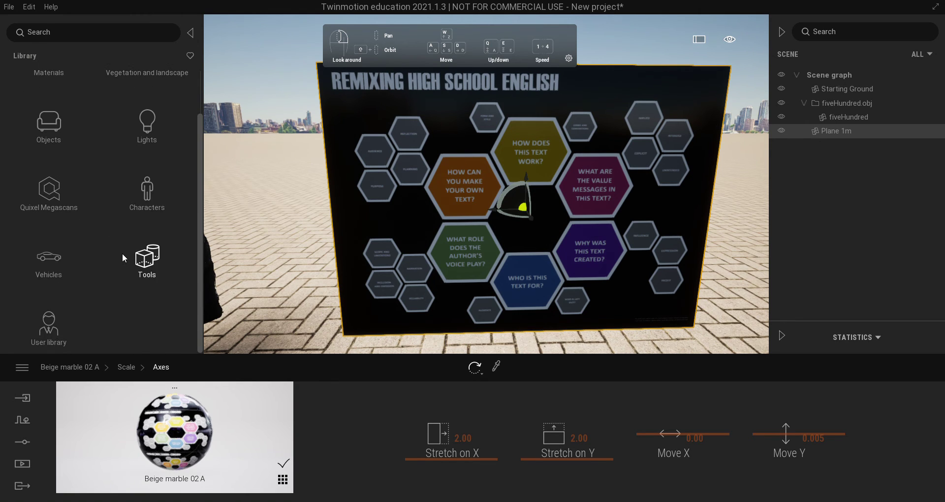
click(50, 333)
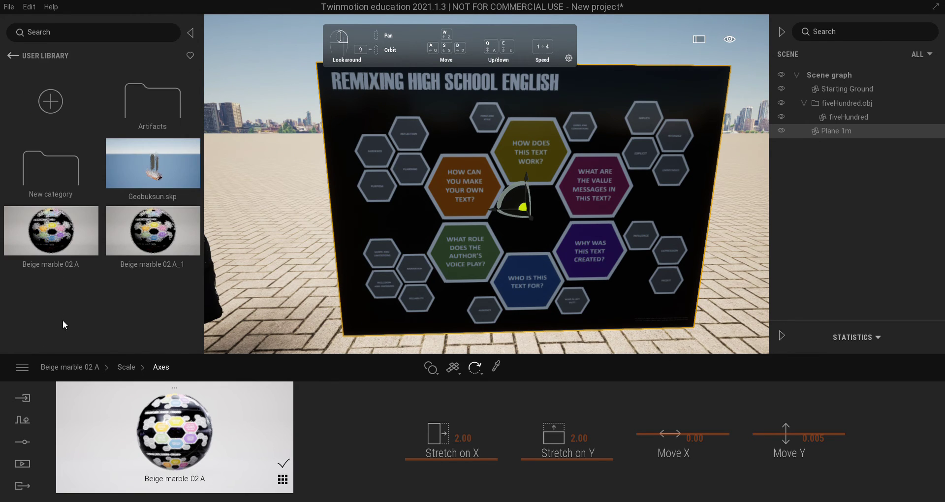
- Rename the saved Beige marble 02 A_1 material in the user library as Poster
right_click(144, 264)
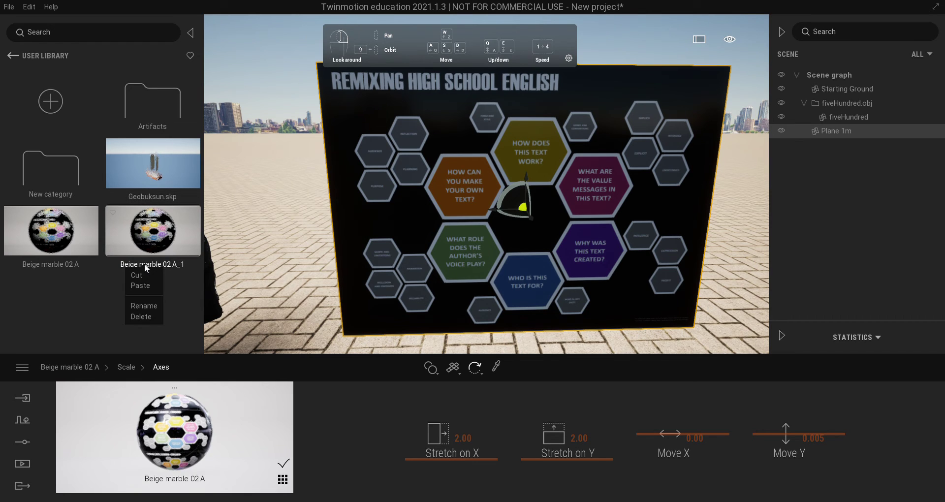
click(147, 305)
text(POst)
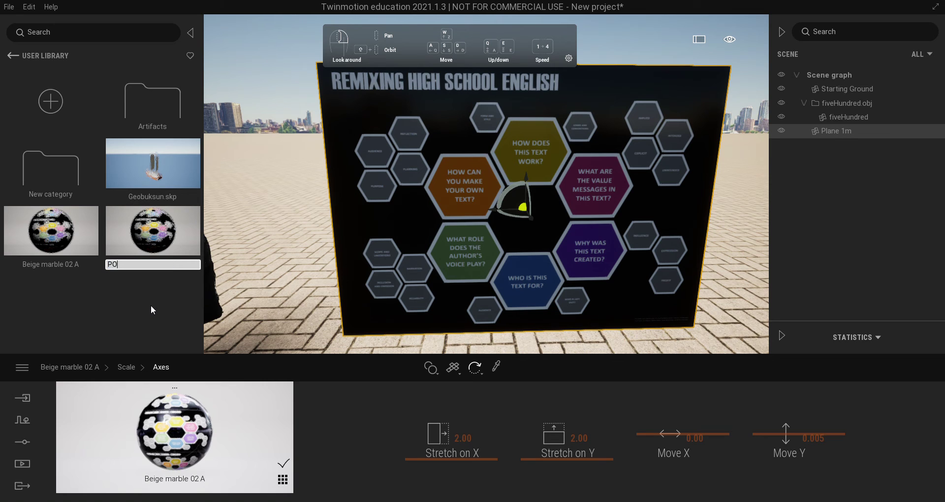
key(BackSpace)
key(BackSpace)
key(BackSpace)
text(oster)
key(Return)
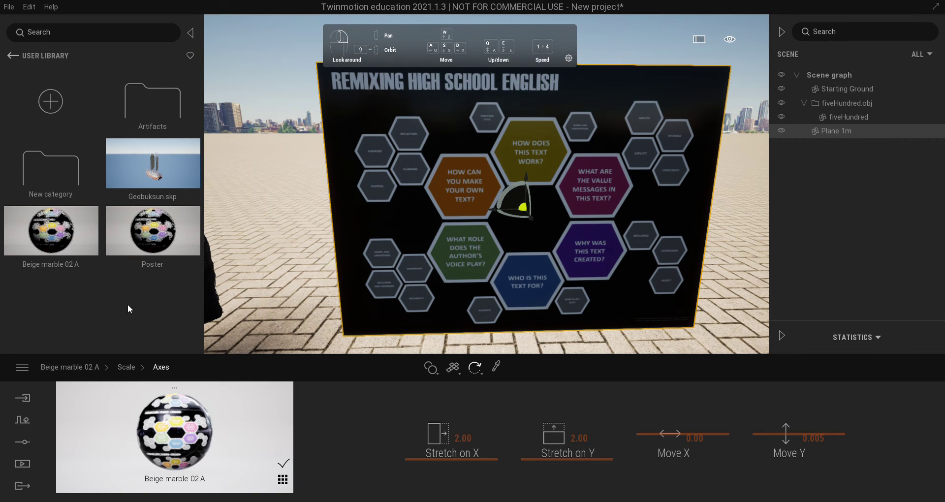
- Apply the saved Poster material from the user library to the upright plane
drag(142, 246, 416, 213)
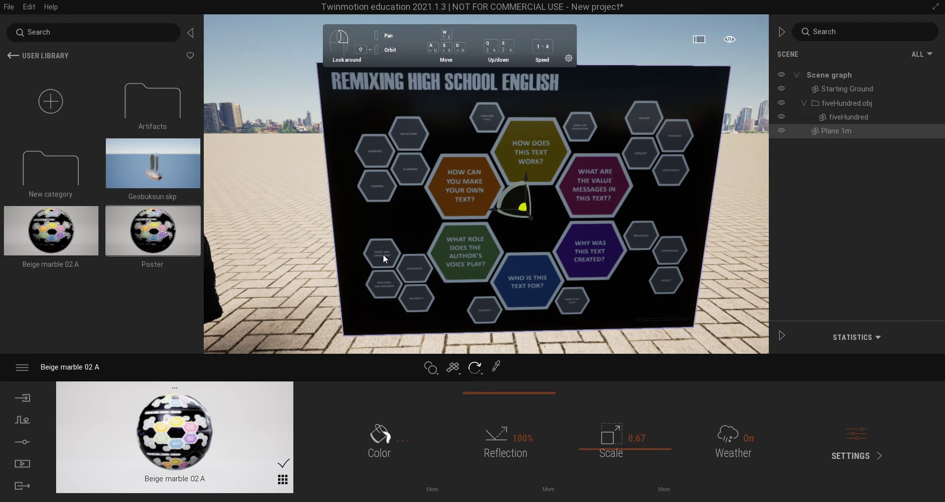
click(175, 387)
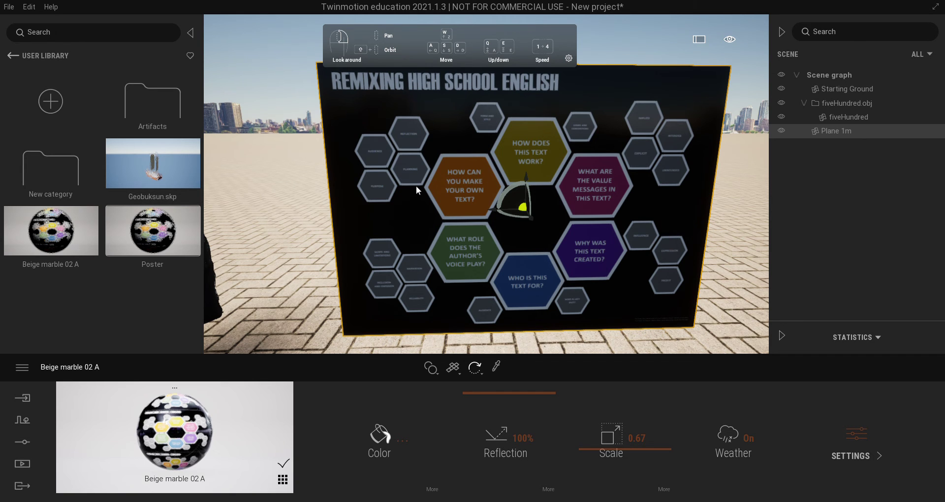
shift+middle_drag(422, 163, 389, 169)
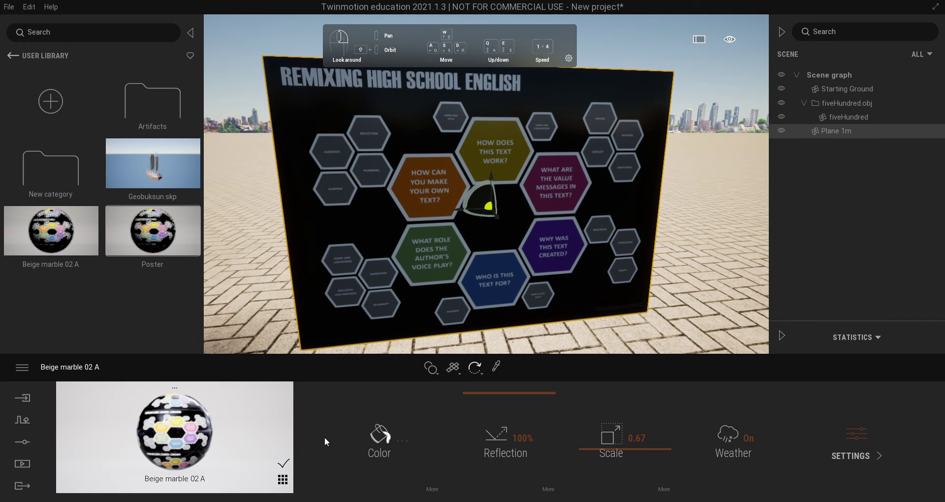
- Replace the plane material's colour texture with the PNG screenshot of the Woodbine cigarette packet, whose file name ends in 20150
click(437, 492)
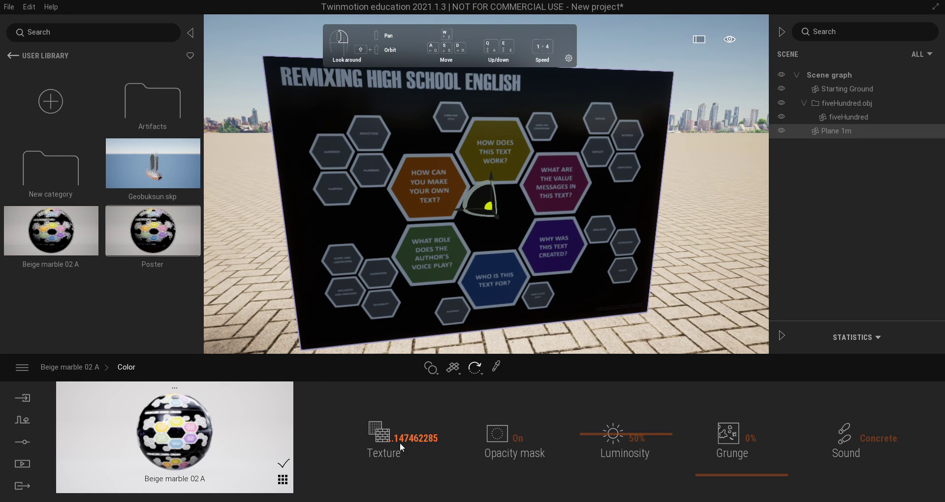
right_click(400, 442)
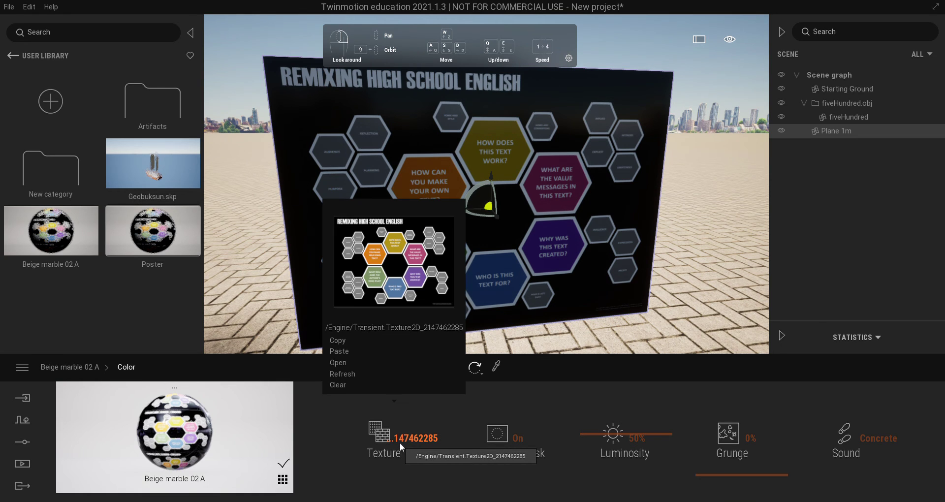
click(341, 363)
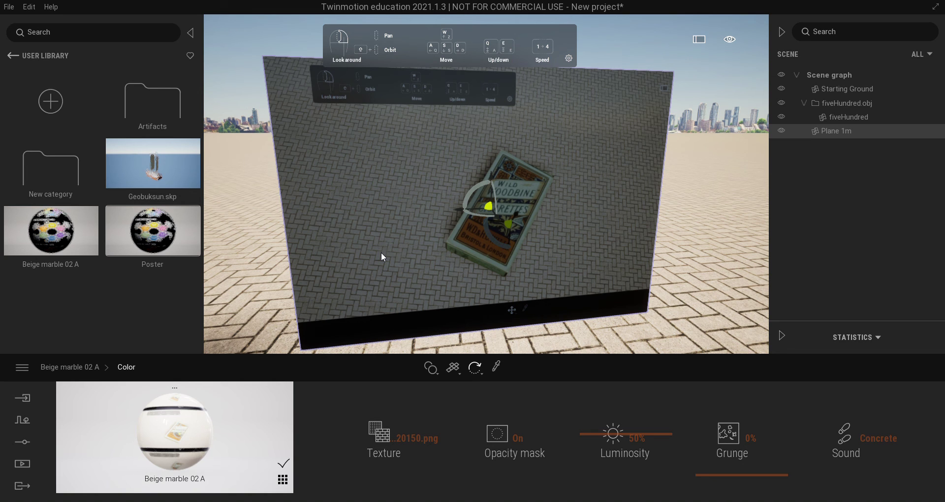
- Copy the upright plane, paste the duplicate and move it sideways so it stands beside the original
mouse_move(424, 258)
right_down()
mouse_move(403, 254)
mouse_move(424, 258)
right_up()
scroll(425, 255, down, 5)
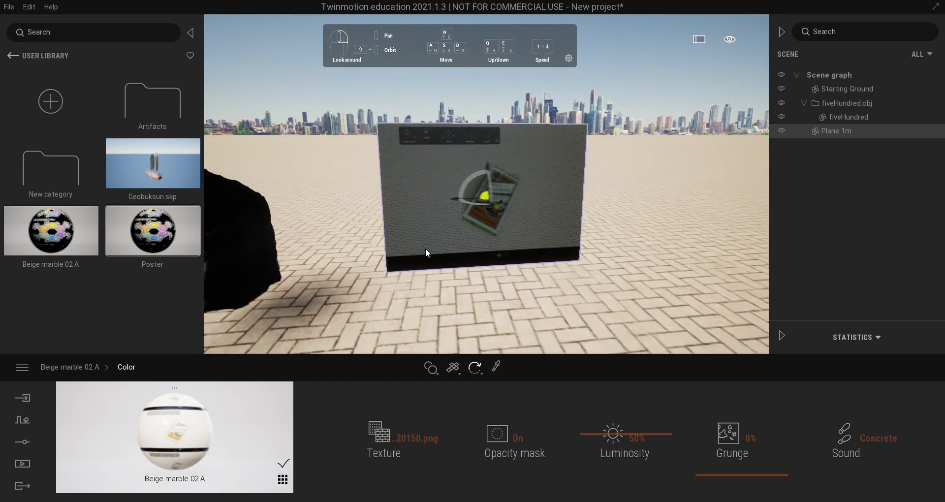
key(d)
key(w)
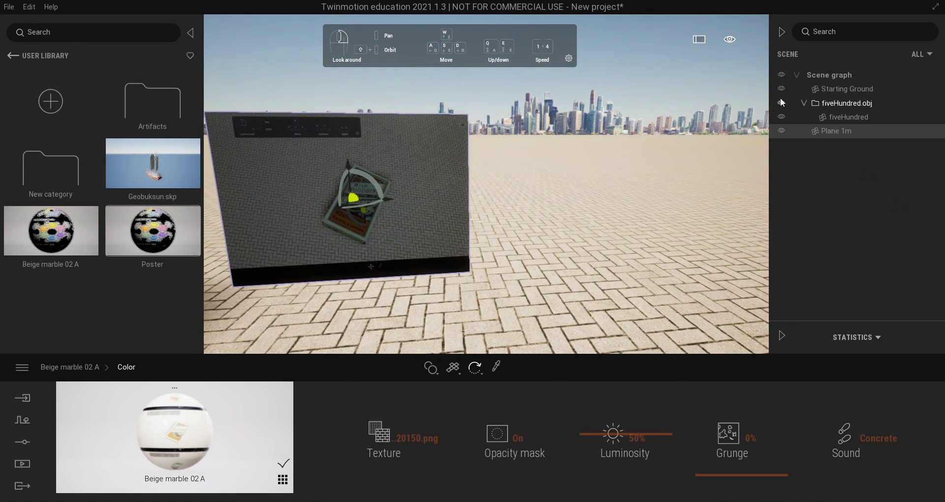
right_click(831, 128)
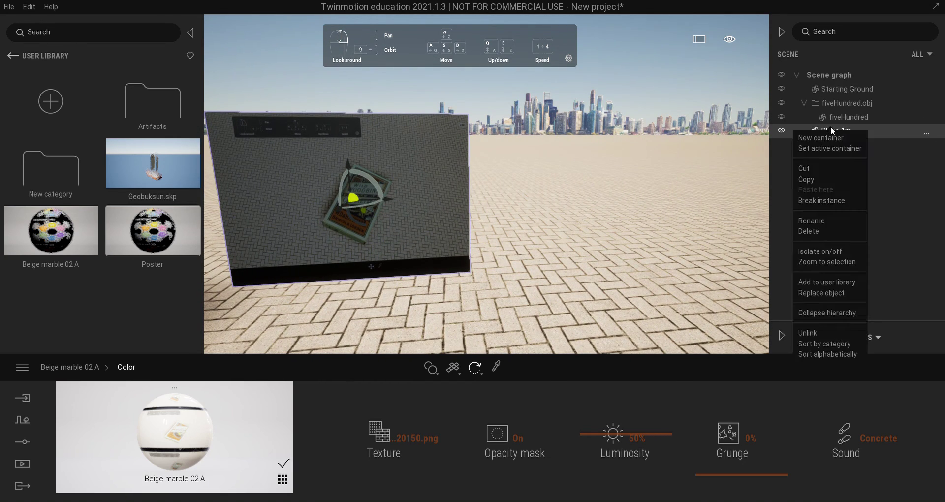
click(823, 178)
right_click(826, 168)
click(815, 231)
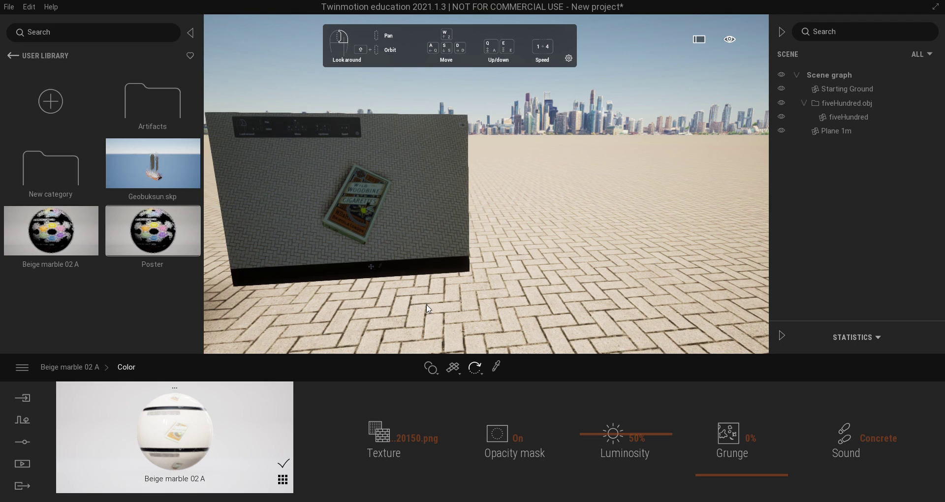
key(ctrl+v)
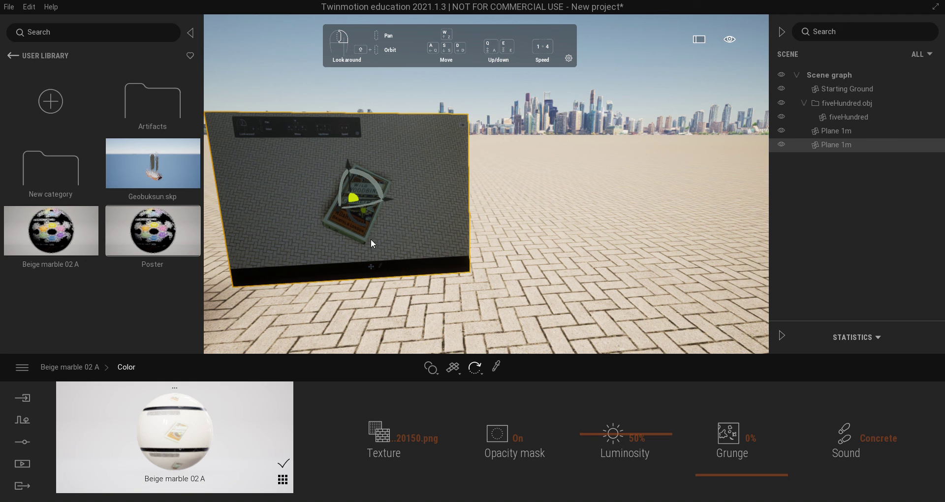
drag(388, 201, 639, 199)
- Apply the saved Poster material from the user library to the duplicated plane
drag(185, 213, 545, 189)
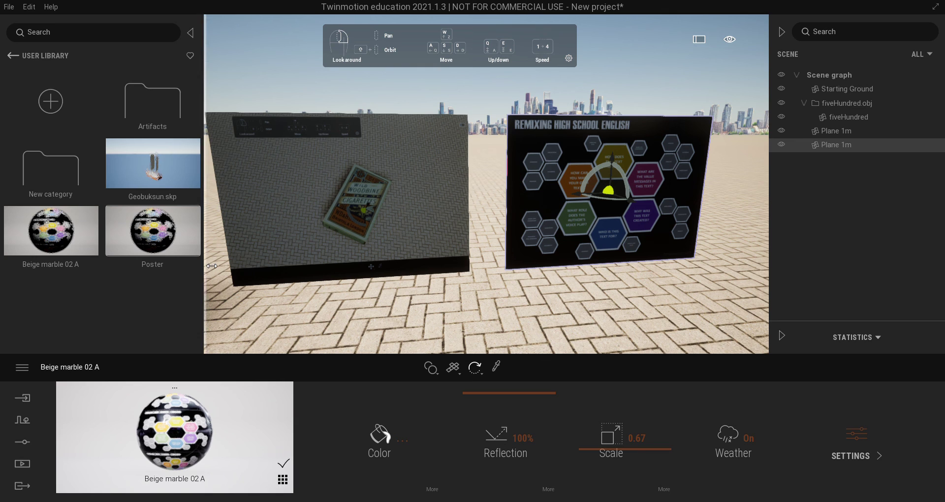
click(395, 200)
click(547, 205)
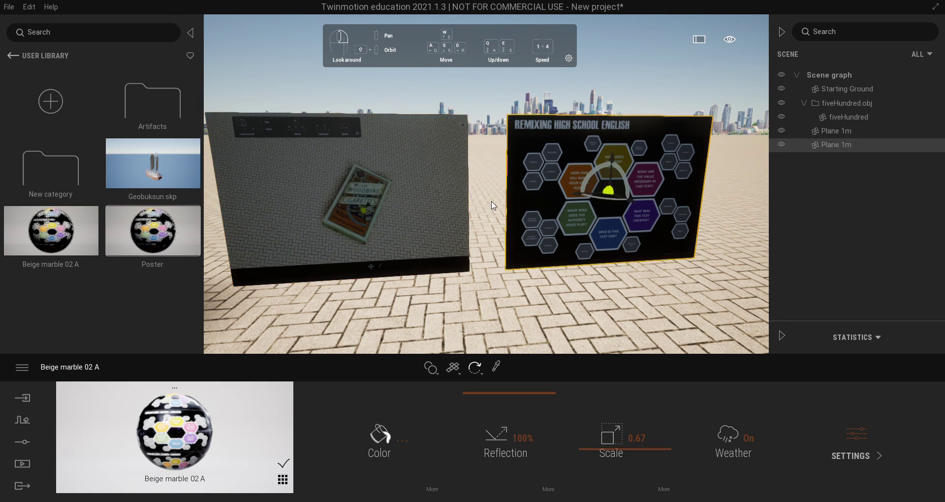
right_drag(557, 228, 570, 228)
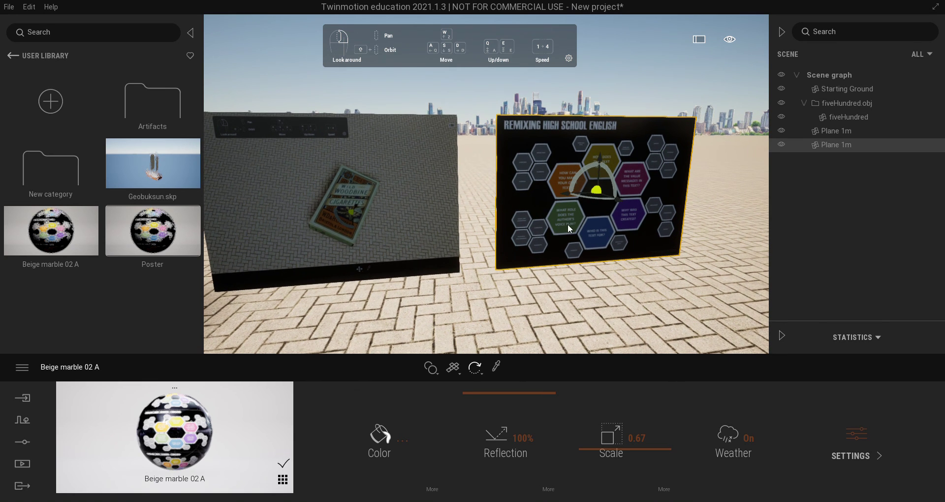